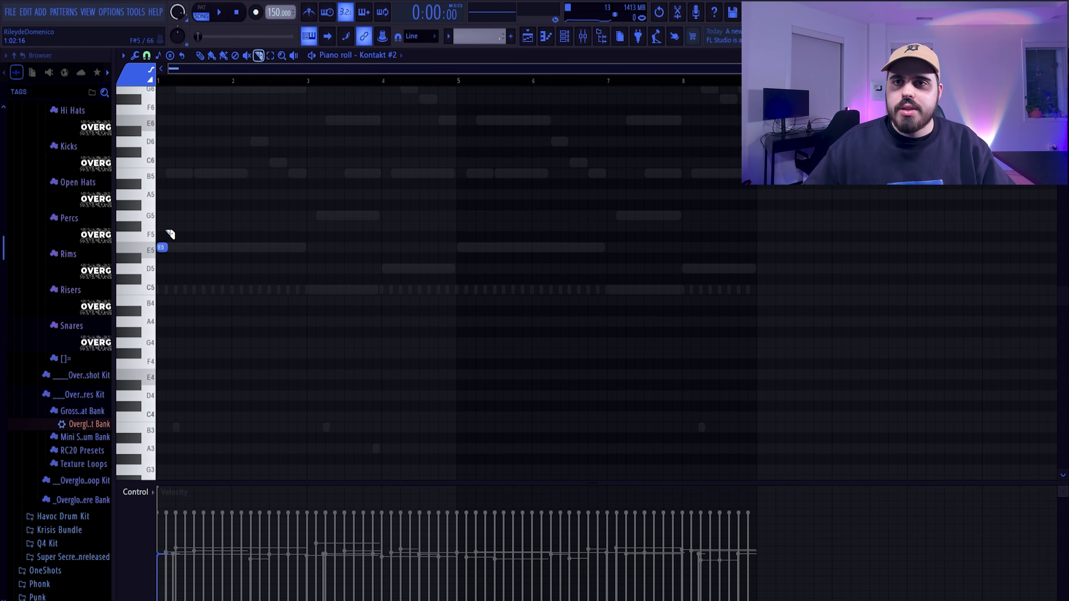
Fill the Kontakt #2 pattern with short repeated notes: E5 in bars 1–2, C5 in bar 3, G5 in bar 4, repeated through bar 8
drag(175, 260, 175, 226)
scroll(174, 226, up, 1)
click(200, 55)
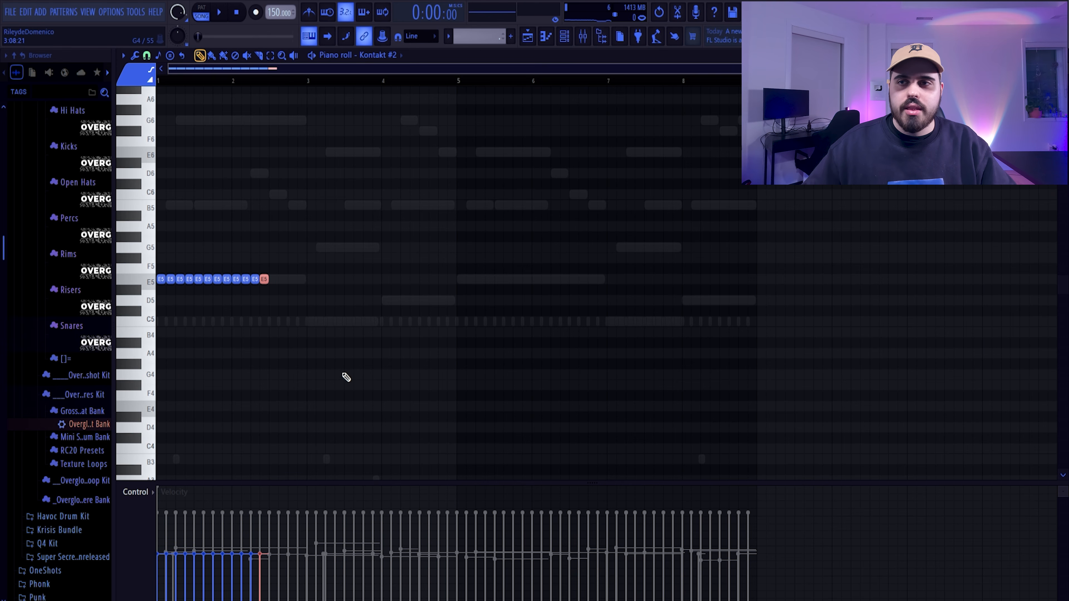
key(space)
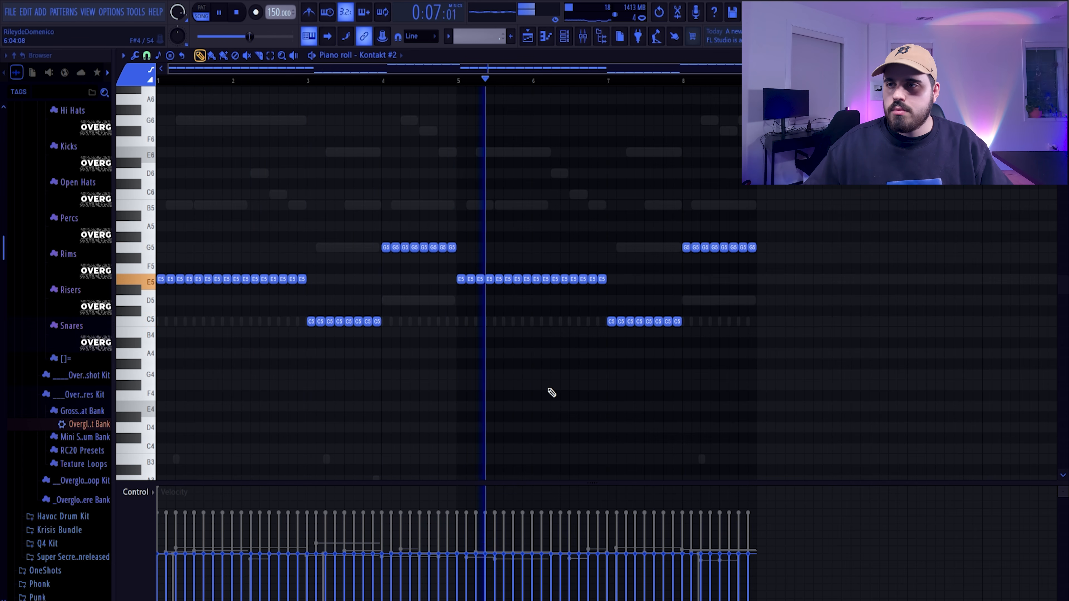
Lower the repeated E5 and G5 notes by an octave to E4 and G4
drag(377, 234, 755, 248)
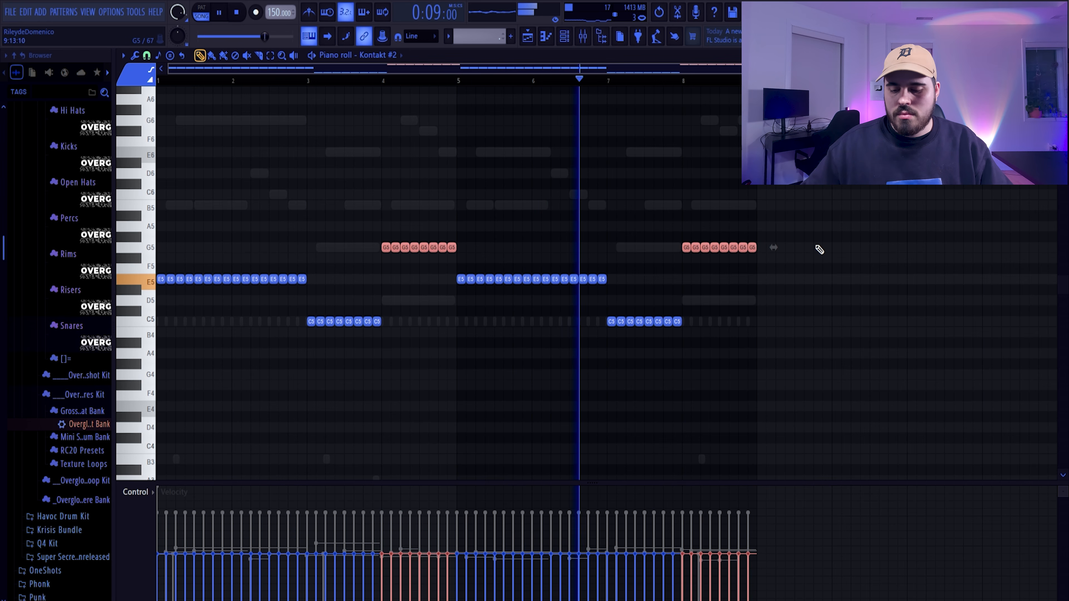
key(shift+Down)
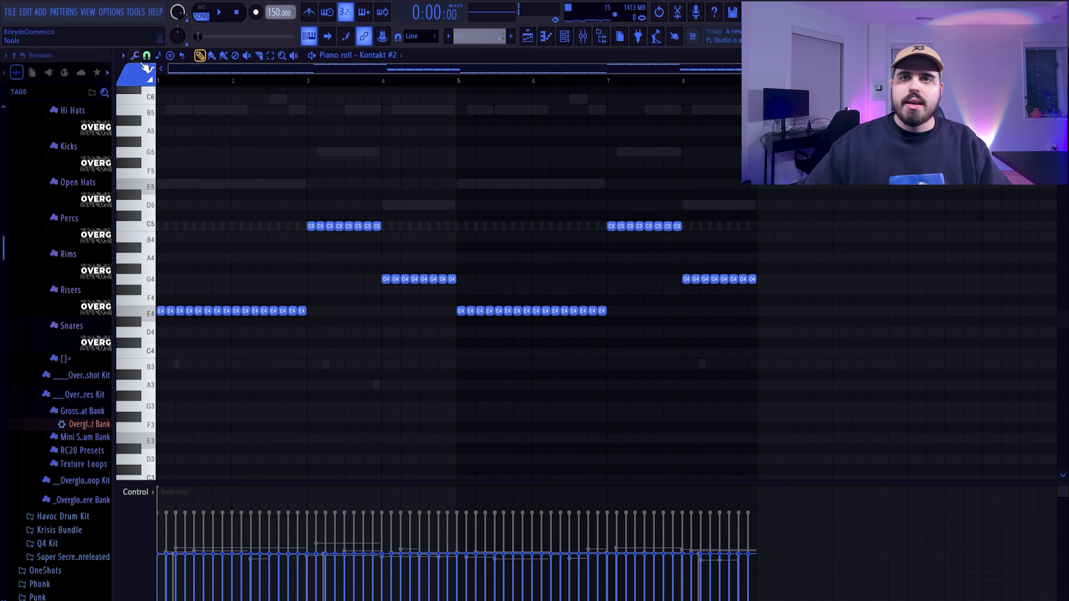
Apply the Humanize script with its default ranges to the Kontakt #2 notes and play the pattern back
click(123, 56)
mouse_move(142, 91)
mouse_move(260, 110)
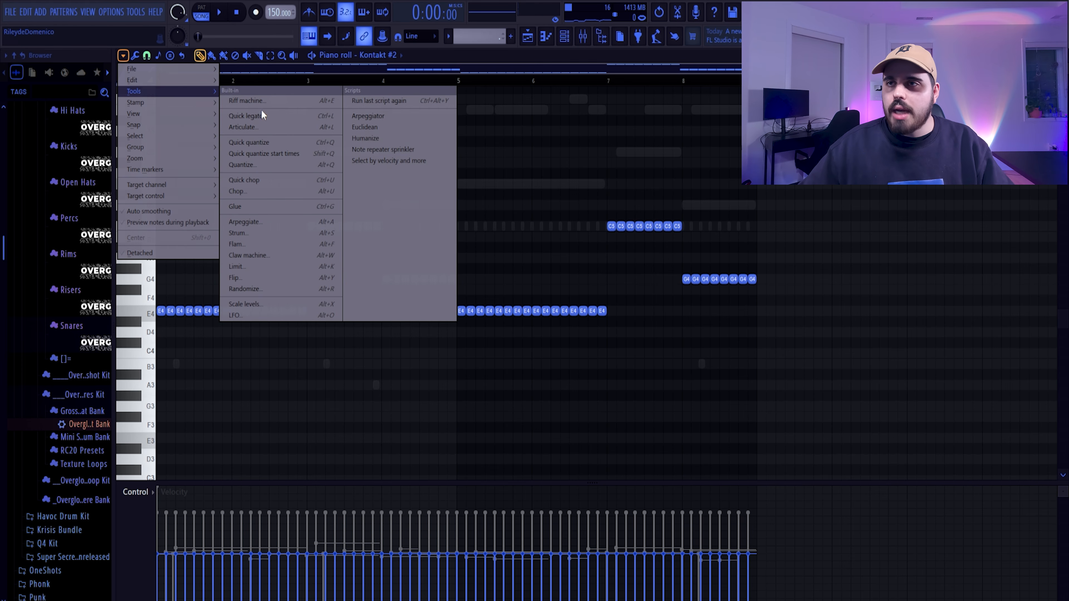
click(386, 141)
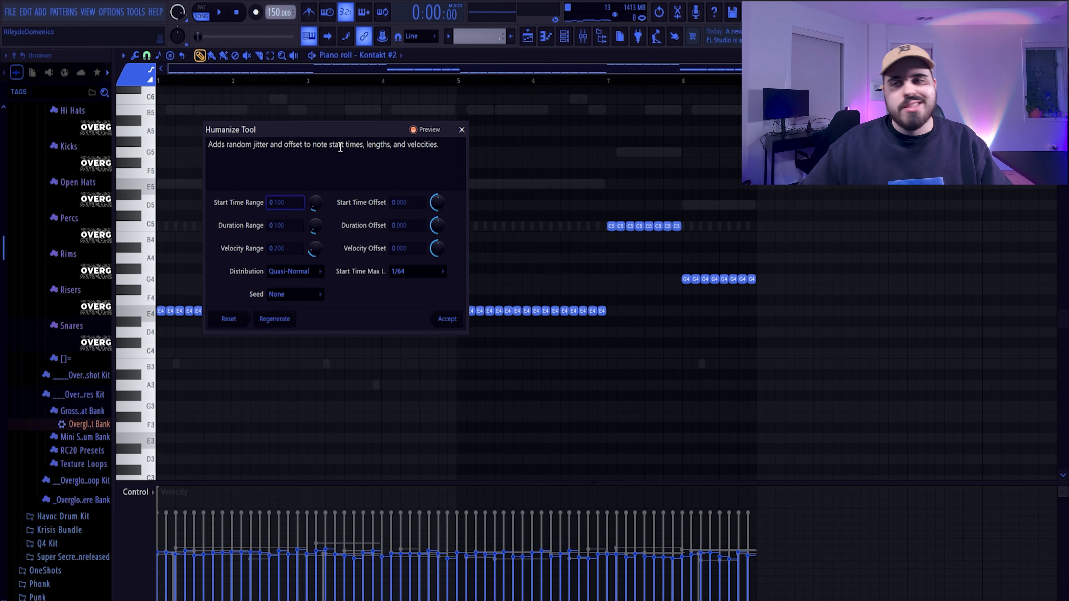
click(449, 320)
key(space)
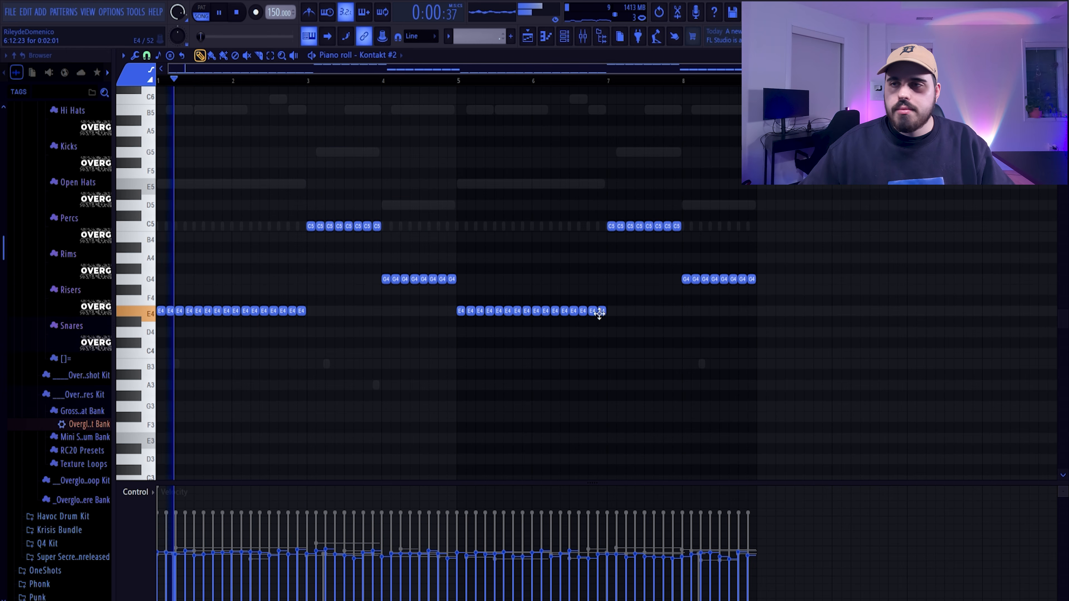
click(258, 55)
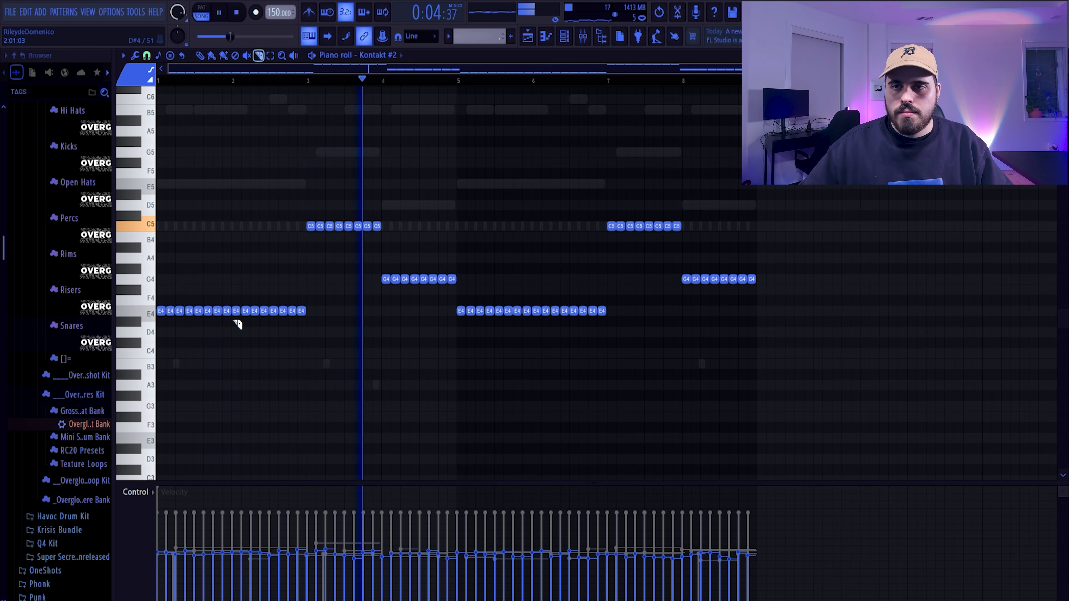
click(200, 55)
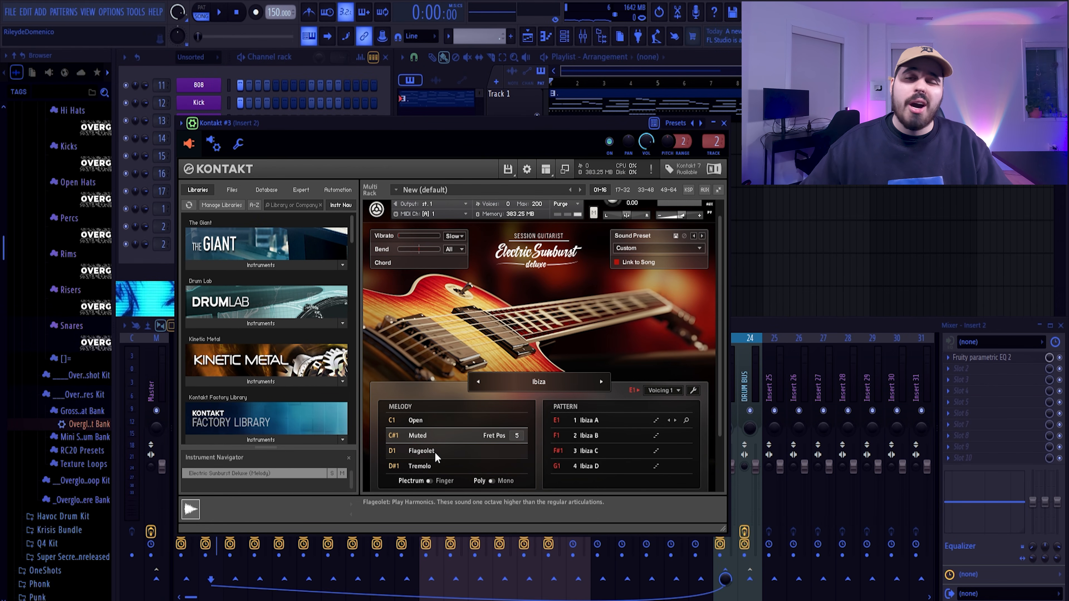
Set the Kontakt #3 guitar's melody articulation to Flageolet and paste the copied notes into its piano roll
click(435, 452)
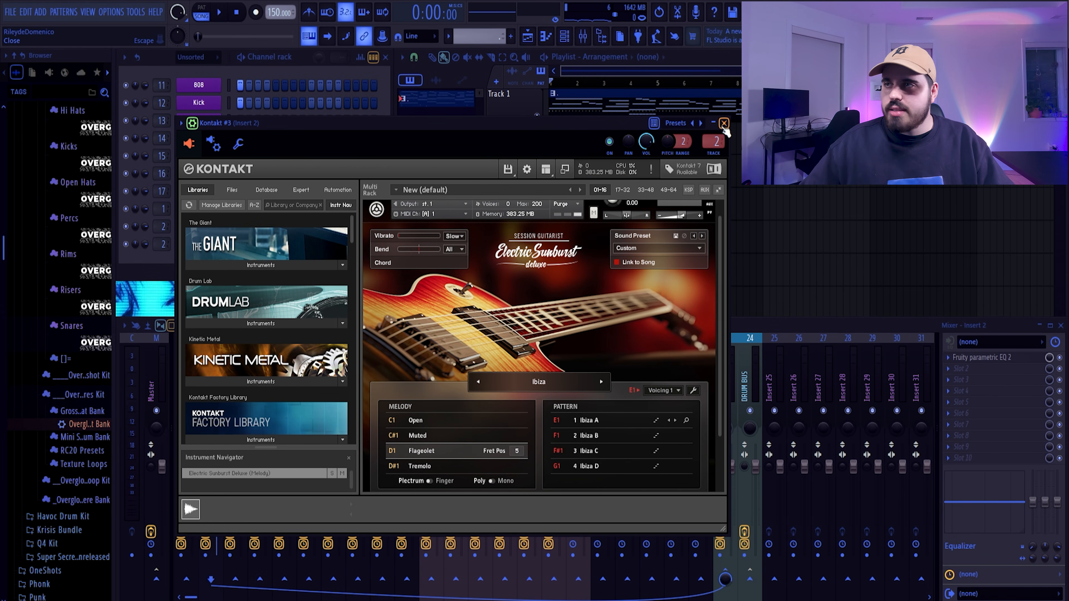
click(724, 123)
right_click(218, 243)
click(227, 245)
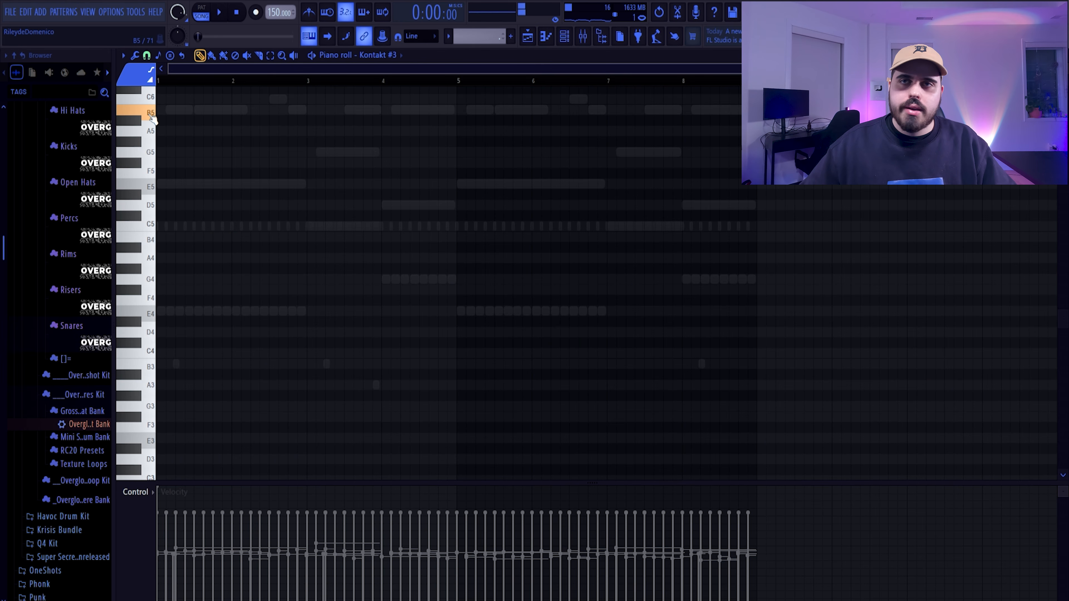
scroll(198, 236, up, 6)
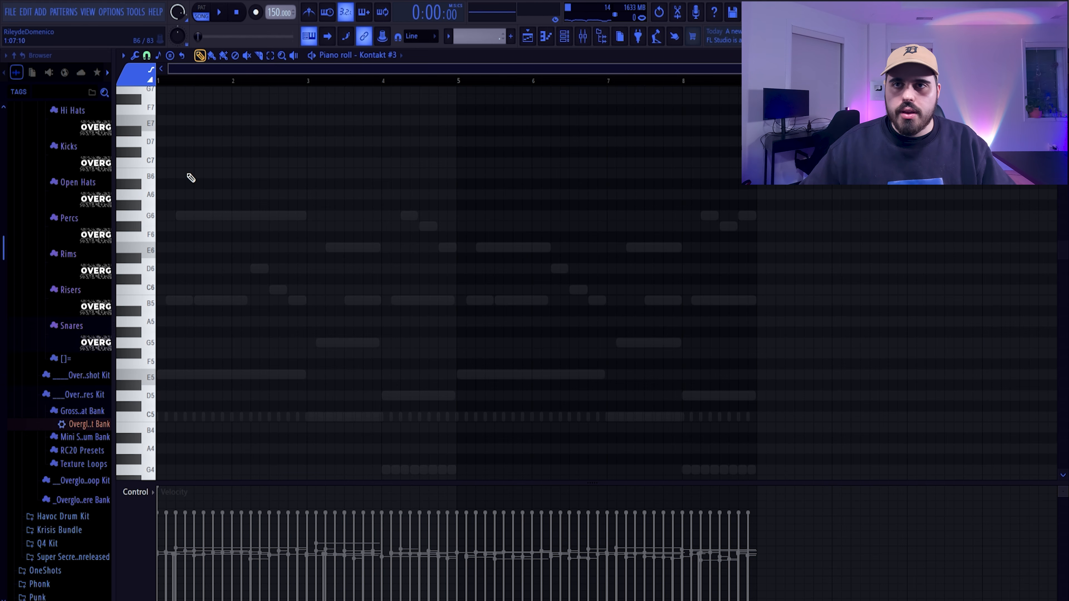
key(ctrl+v)
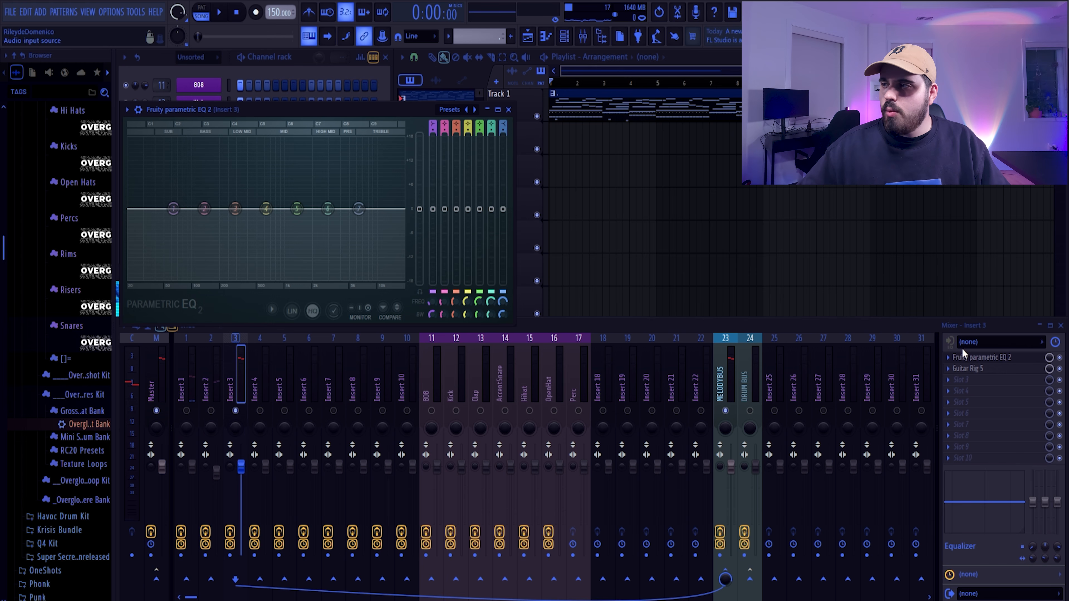
Place Fruity parametric EQ 2 after Guitar Rig 5 on Insert 3 and cut band 6 around 2.7 kHz during playback
click(981, 357)
click(960, 370)
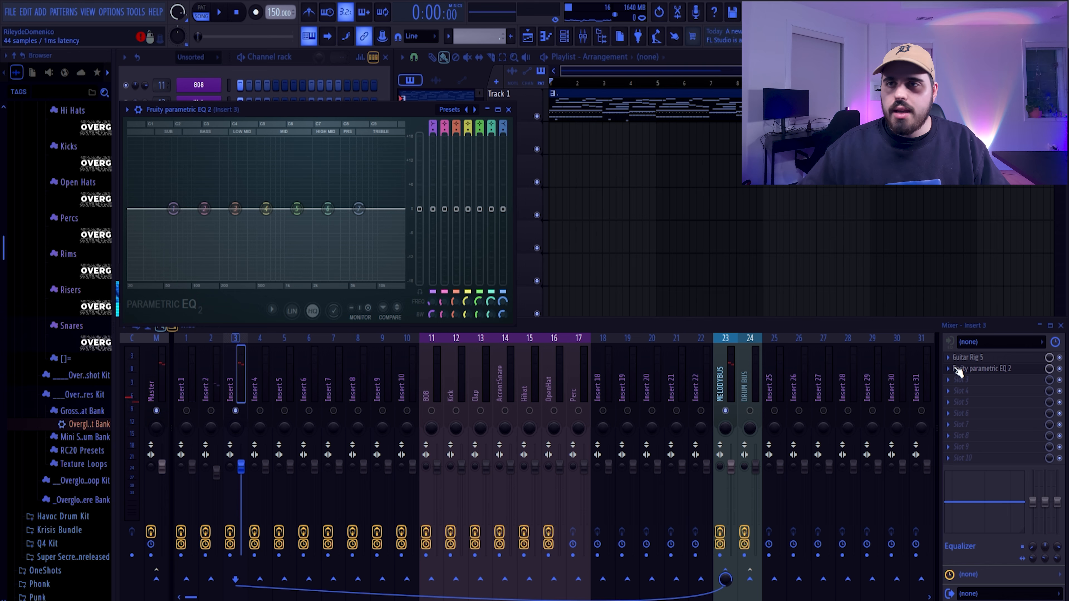
drag(324, 107, 349, 105)
key(space)
drag(353, 206, 351, 224)
scroll(352, 225, up, 5)
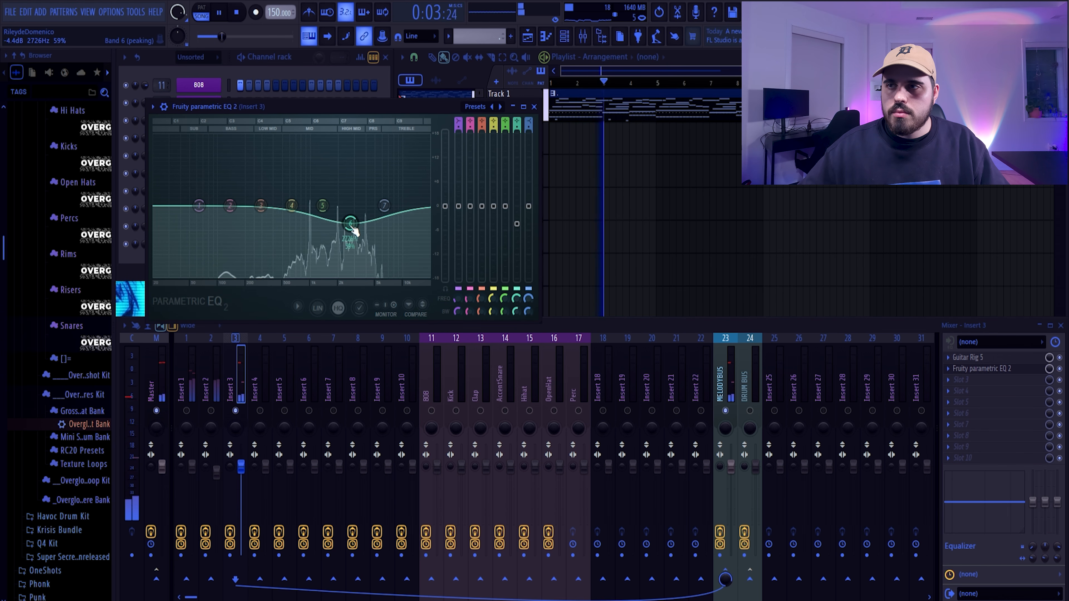
drag(517, 224, 517, 236)
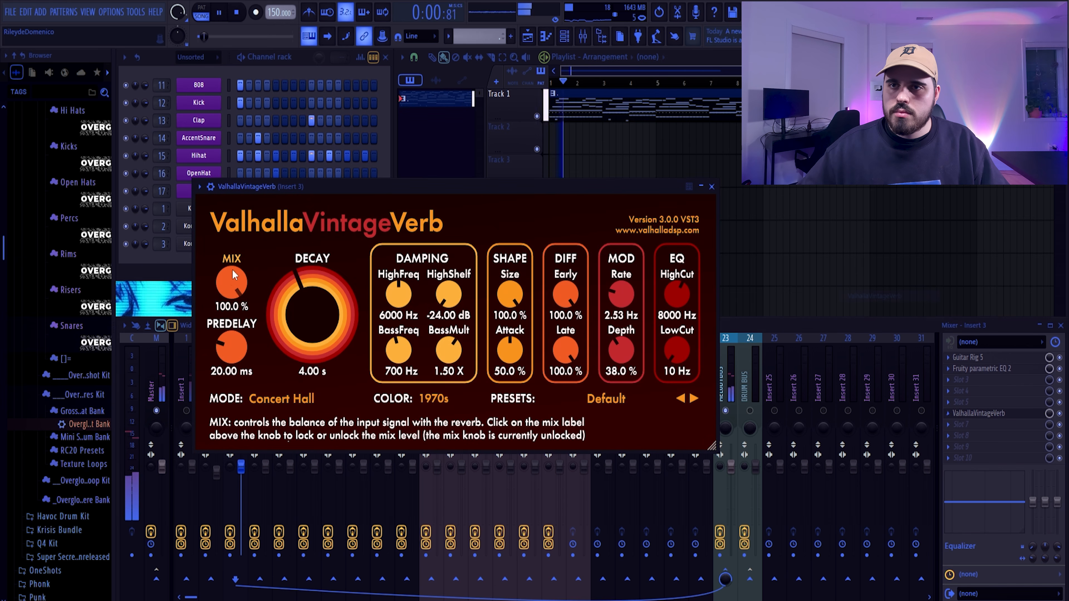
Set ValhallaVintageVerb on Insert 3 to 46.8% mix and 2.97 ms predelay while listening alongside the other melody tracks
drag(240, 370, 230, 370)
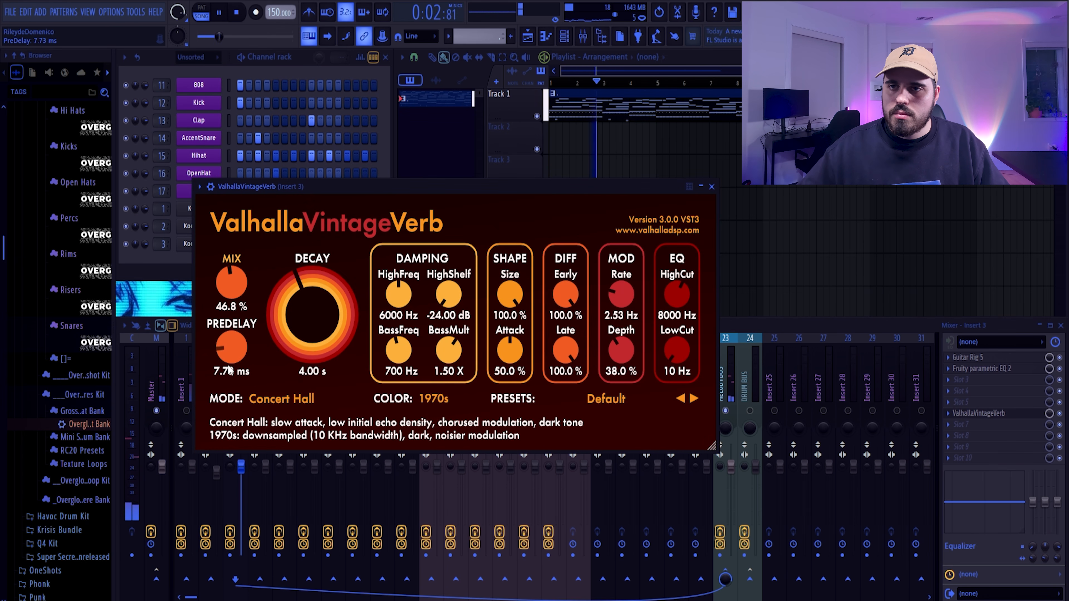
drag(326, 188, 393, 128)
click(199, 418)
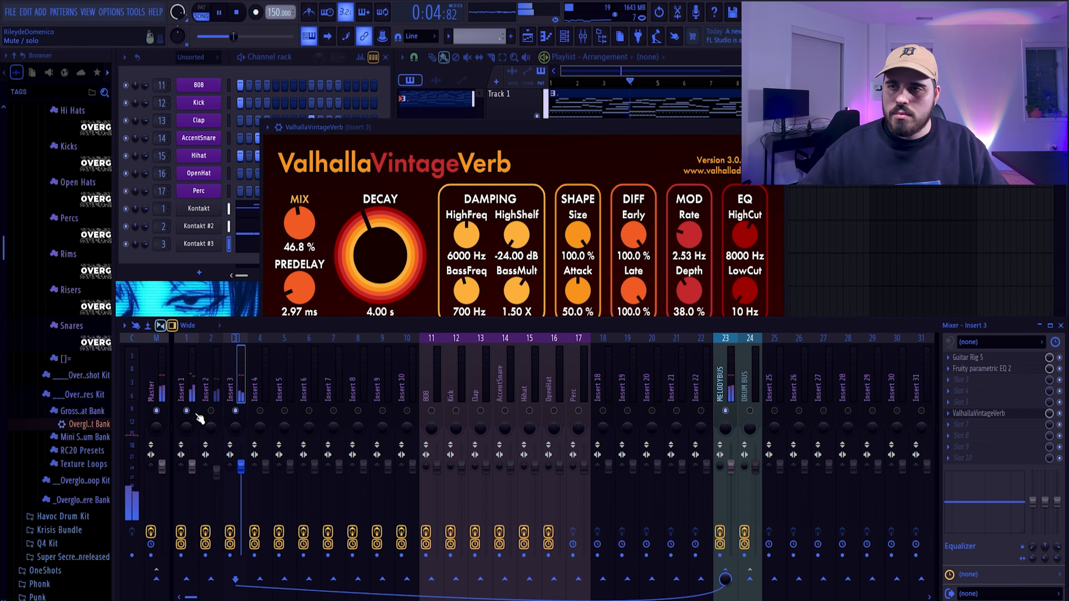
click(777, 128)
key(space)
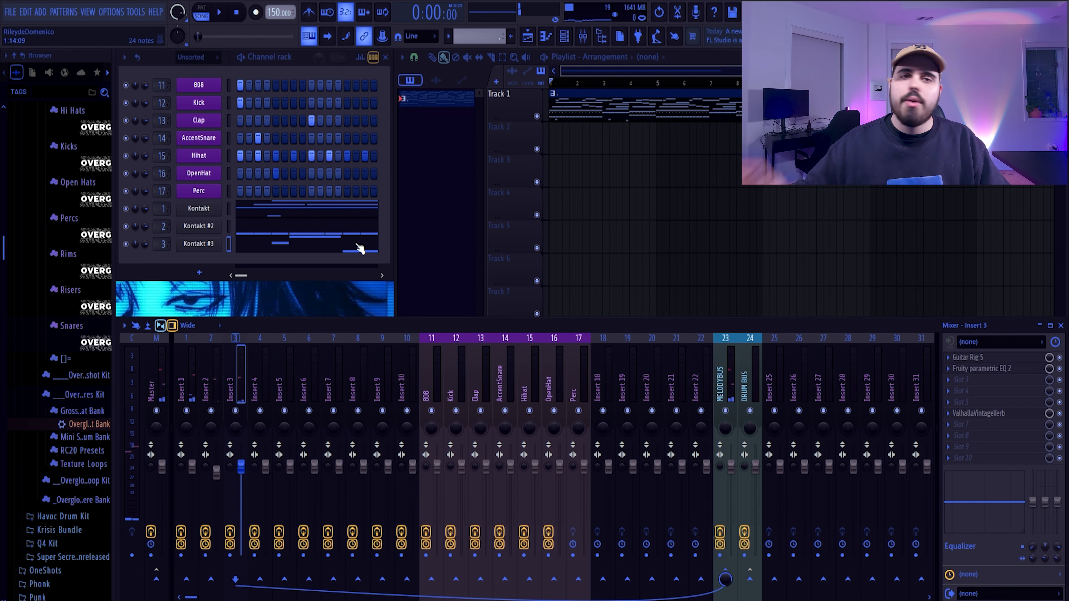
Render mixer Inserts 1 to 3 to wave files in Full song mode with Cut remainder, 32Bit float and Stereo
click(184, 372)
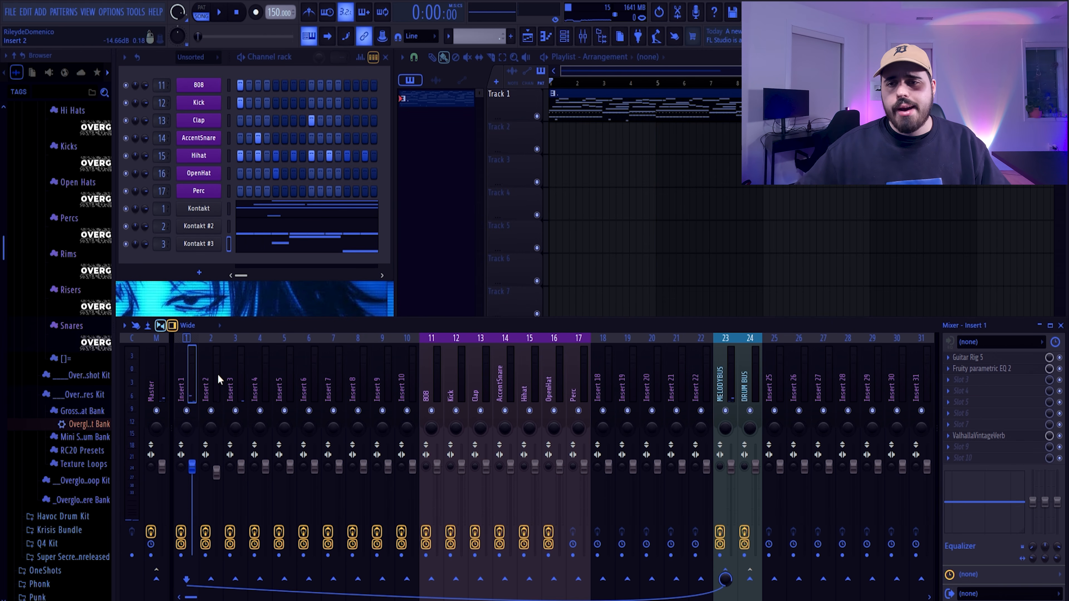
drag(217, 374, 236, 386)
click(124, 326)
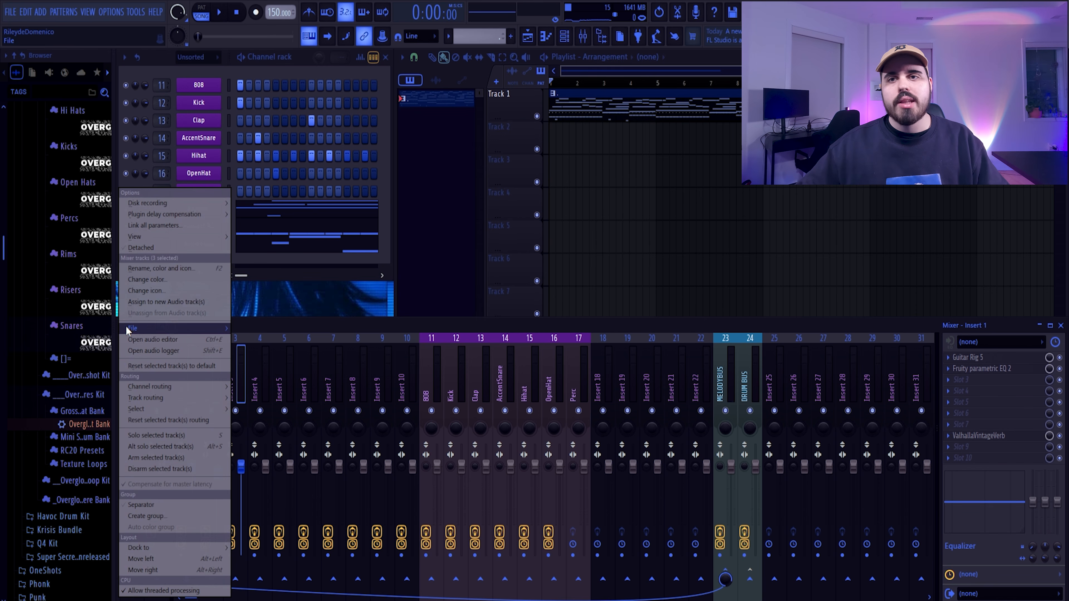
mouse_move(141, 202)
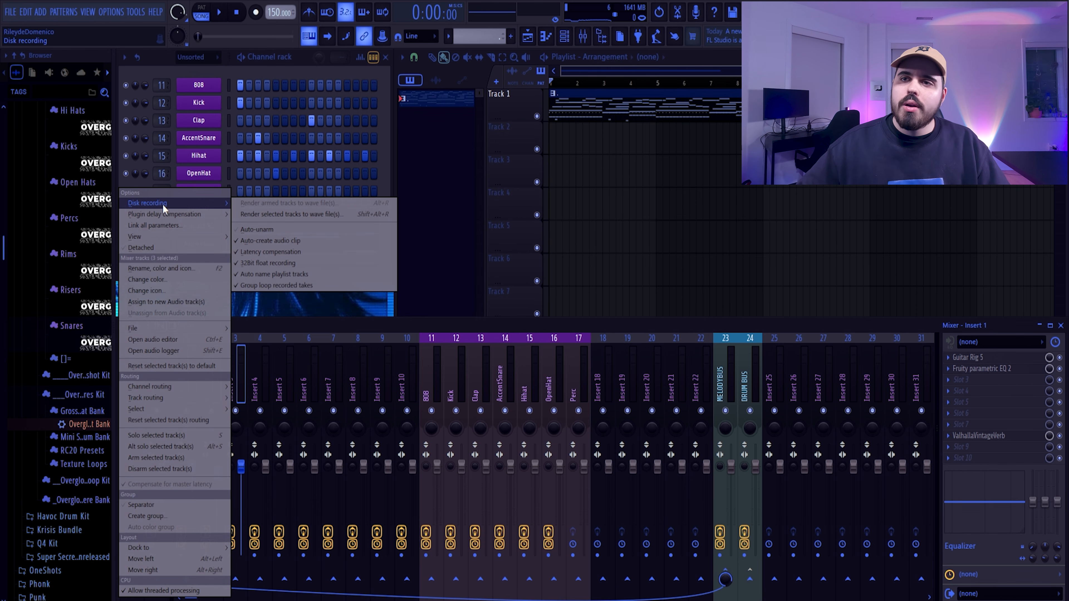
click(260, 215)
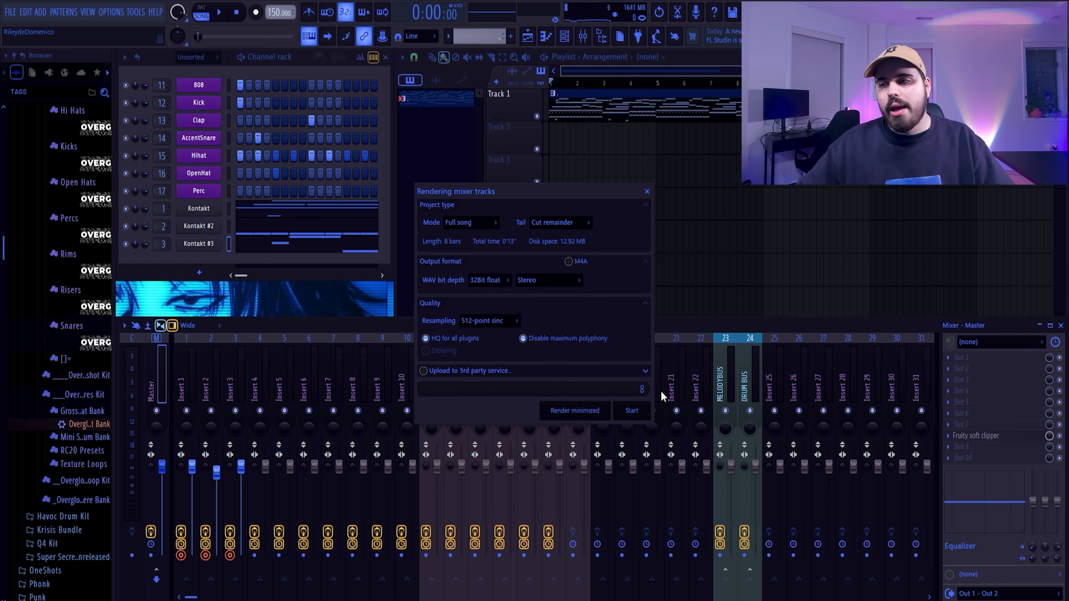
click(648, 415)
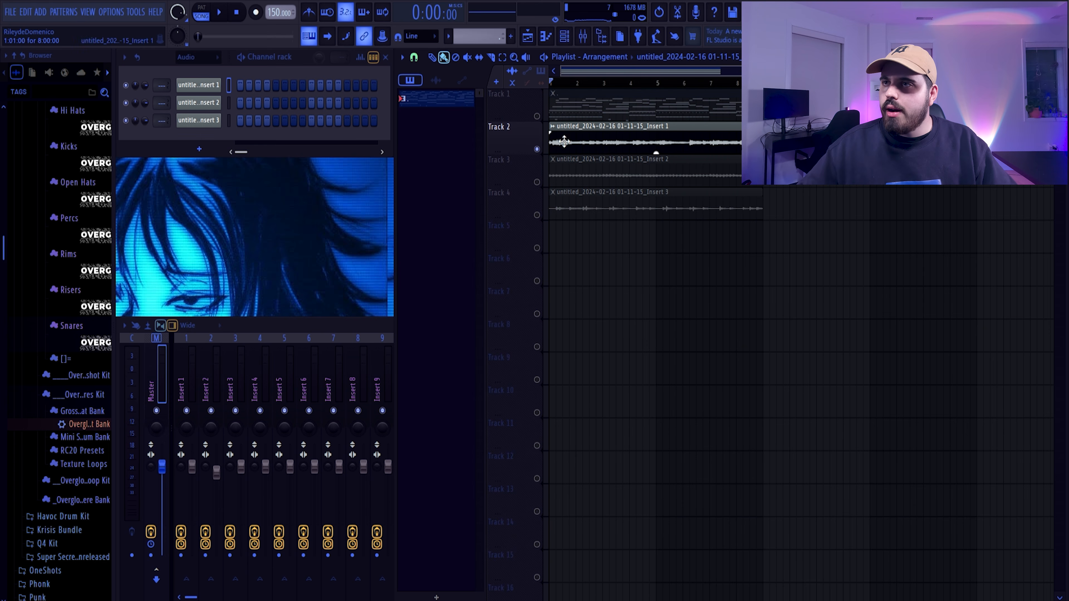
Route the three rendered audio clips to mixer tracks 4, 5 and 6, with Fade stereo enabled on the Insert 3 clip
double_click(577, 135)
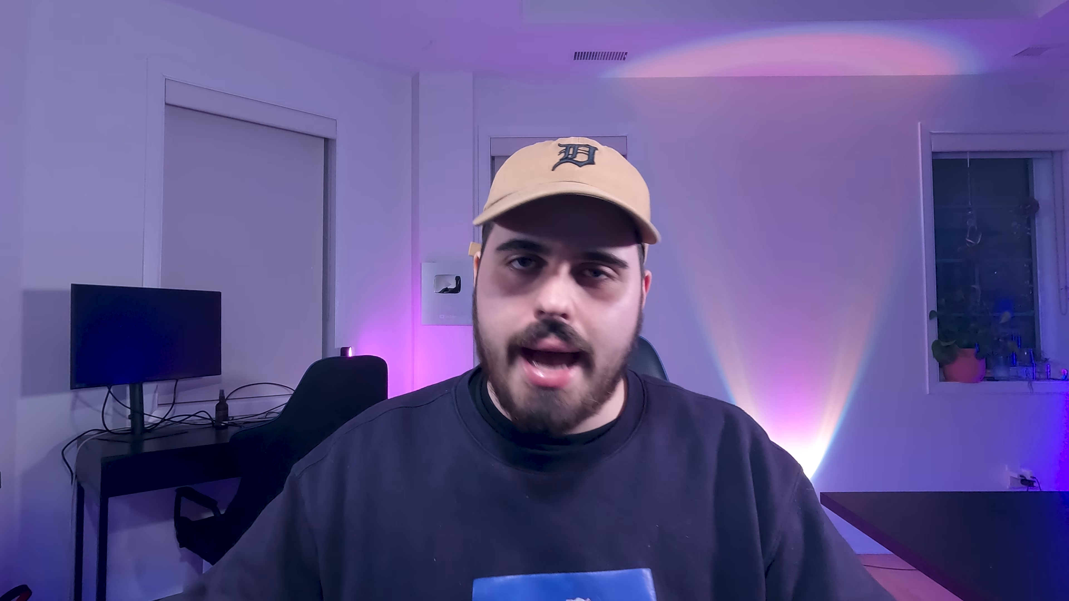
click(223, 13)
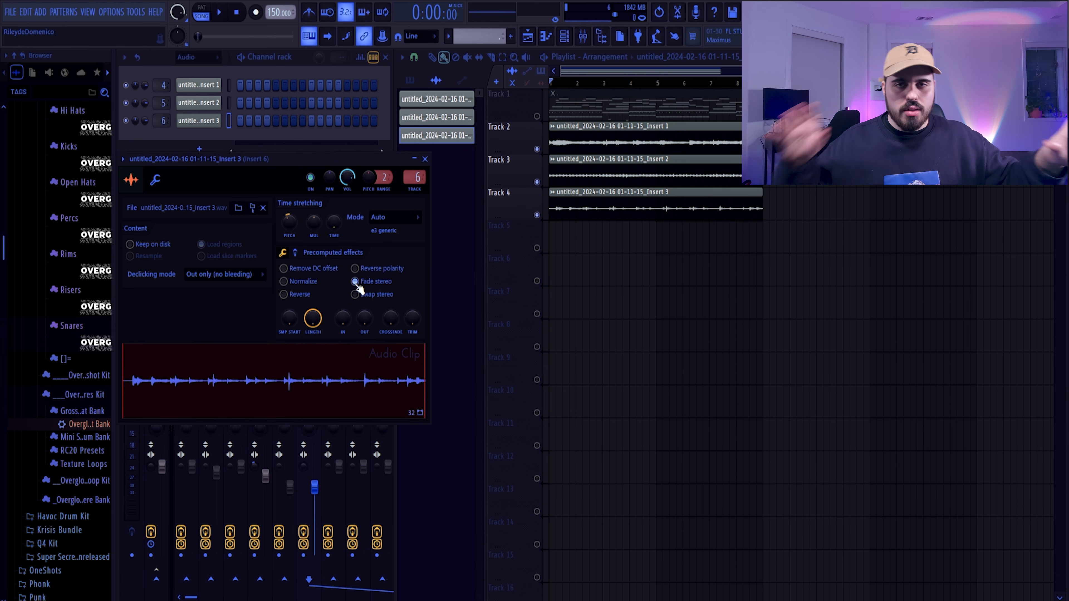
Play back the rendered clips, check Insert 6 in the mixer, and turn all mixer tracks back on
key(space)
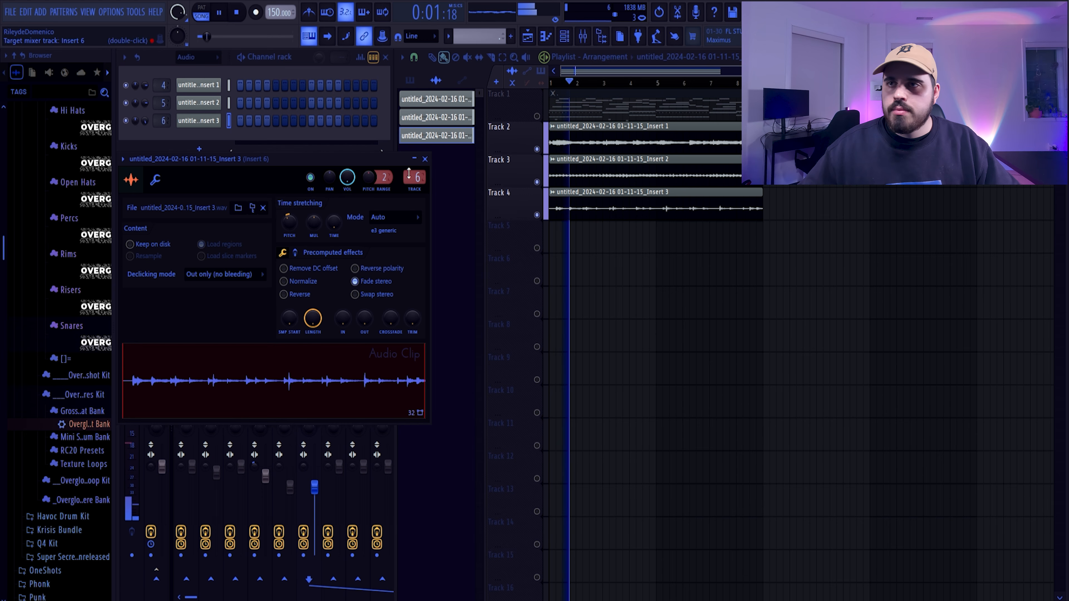
click(425, 159)
click(313, 388)
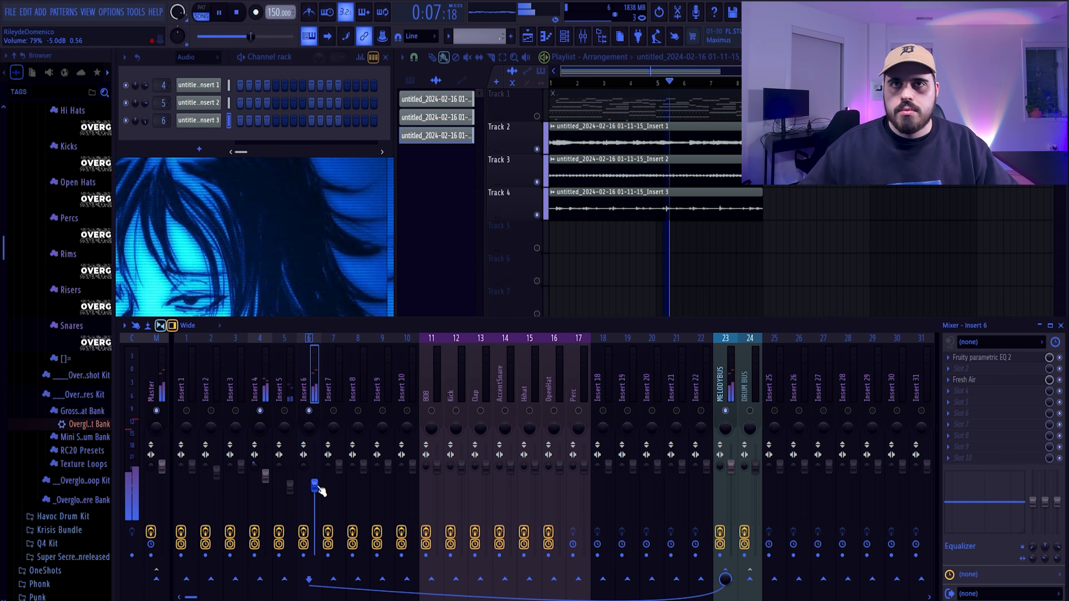
right_click(310, 410)
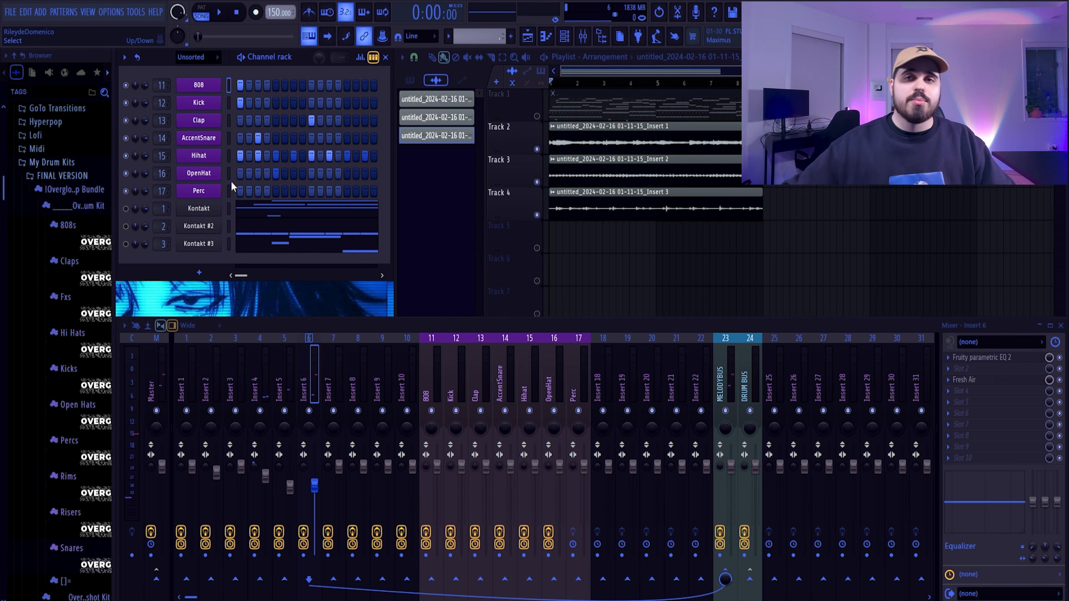
Load the 808 - Caustic sample into the 808 channel and write an eight-bar bassline on D5, A#4 and F5
click(73, 241)
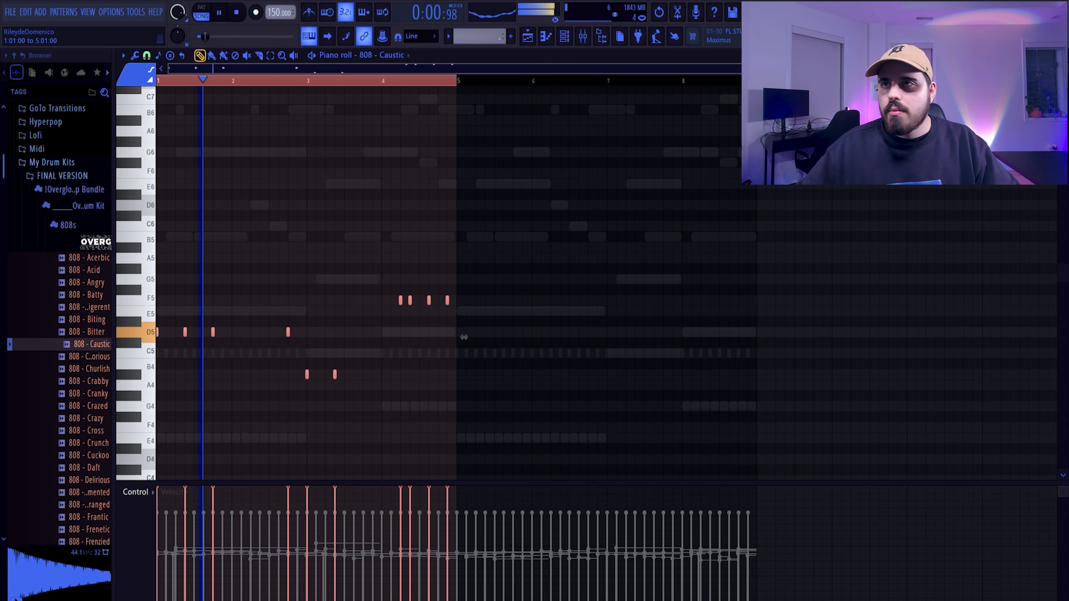
key(ctrl+b)
ctrl+click(523, 82)
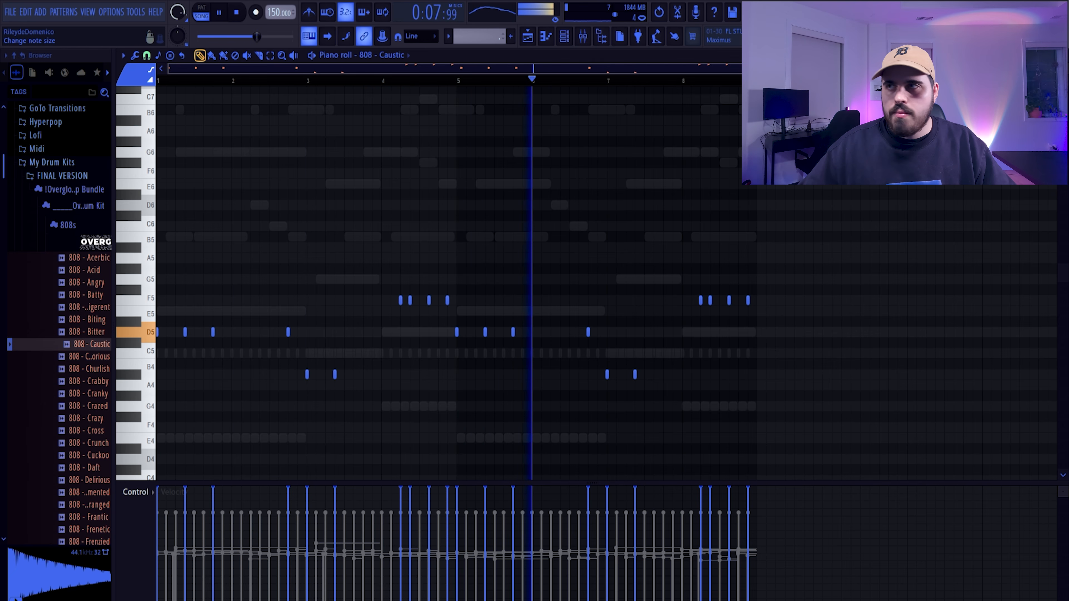
key(Escape)
Replace the Clap channel's sample with Clap - Darkness from the drum kit's Claps folder
click(64, 230)
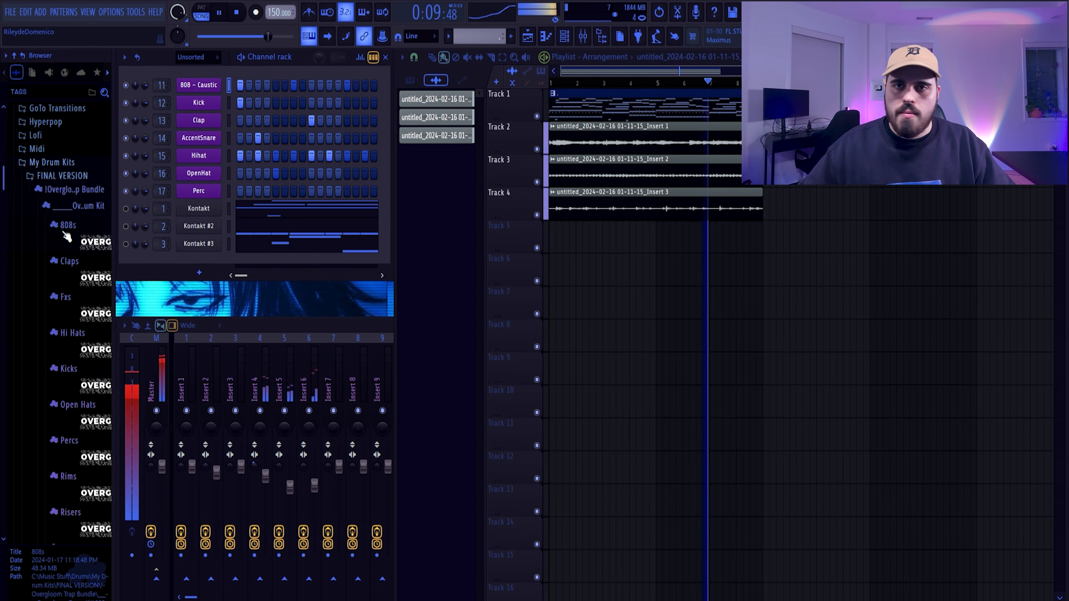
click(82, 279)
click(83, 346)
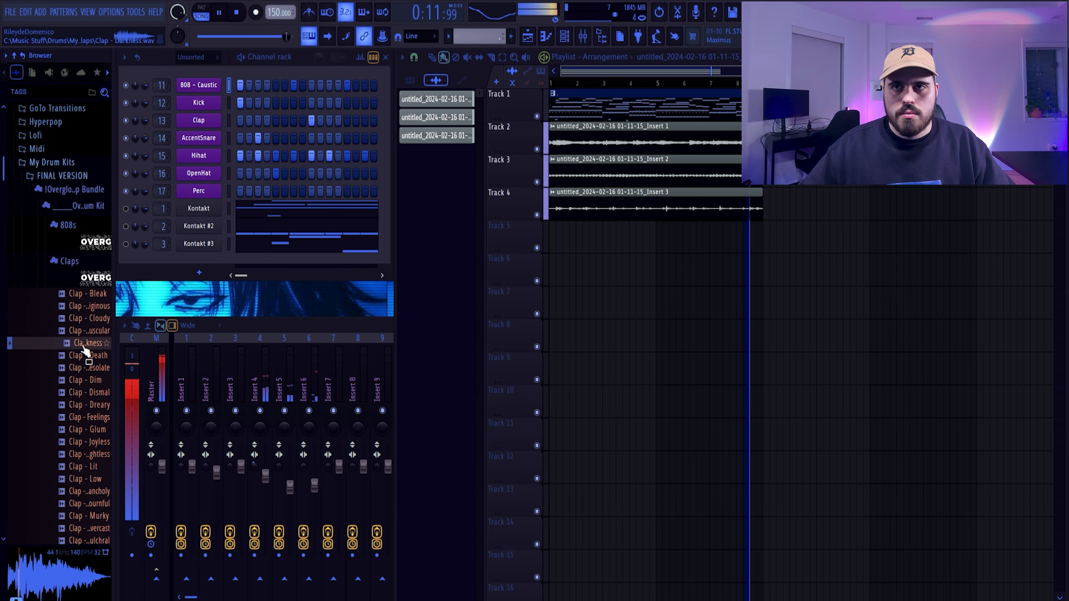
drag(83, 346, 210, 123)
Audition closed hi-hats in the drum kit's Hi Hats folder and replace the Hihat channel's sample with Hi Hat - Game
click(64, 269)
click(80, 341)
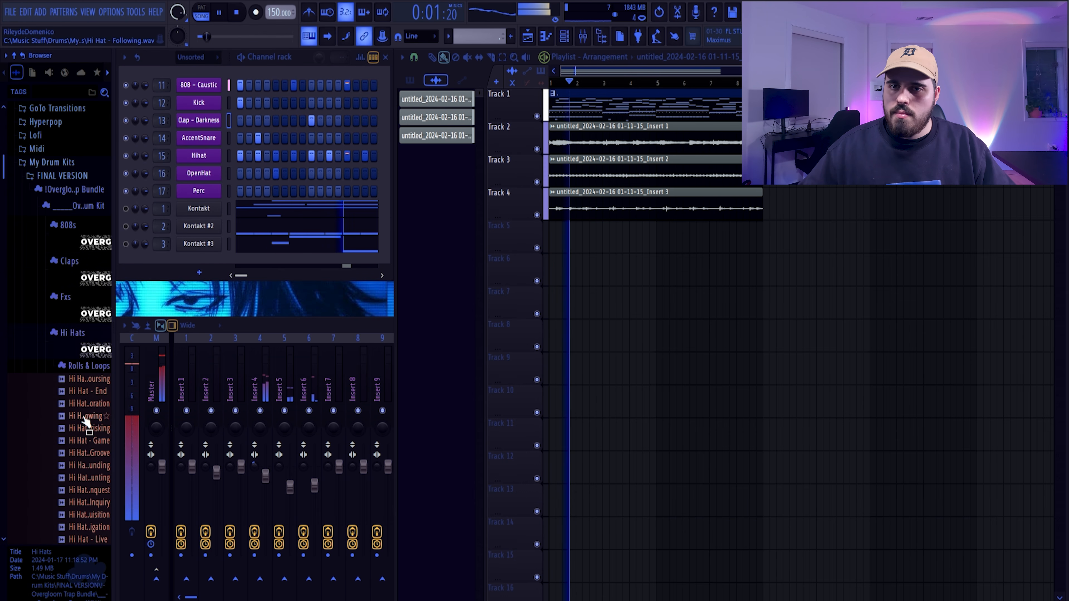
click(85, 430)
click(86, 442)
click(82, 466)
click(88, 444)
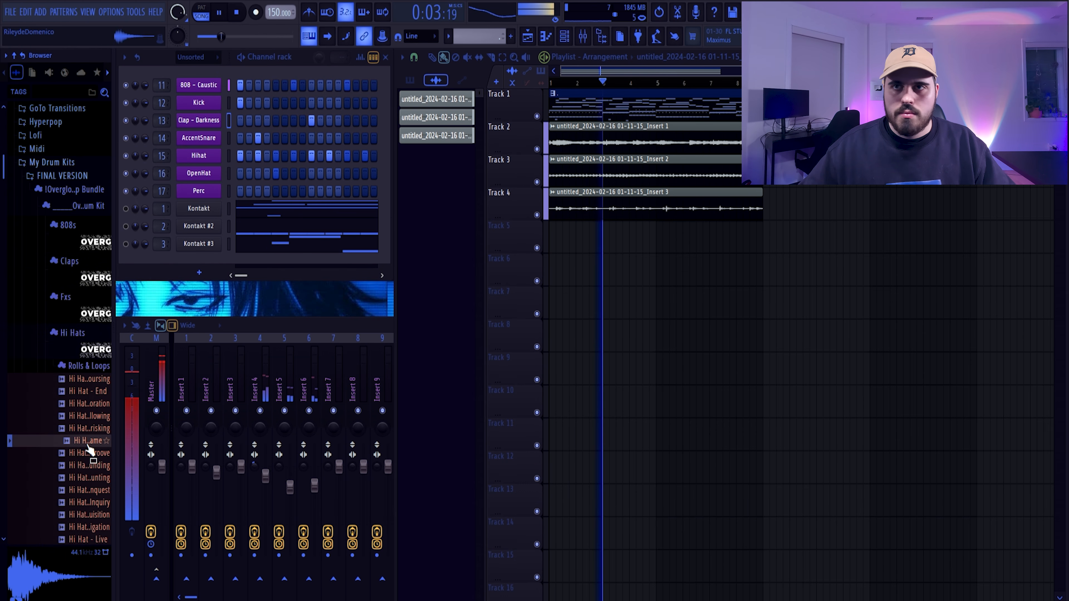
drag(89, 449, 207, 157)
click(84, 351)
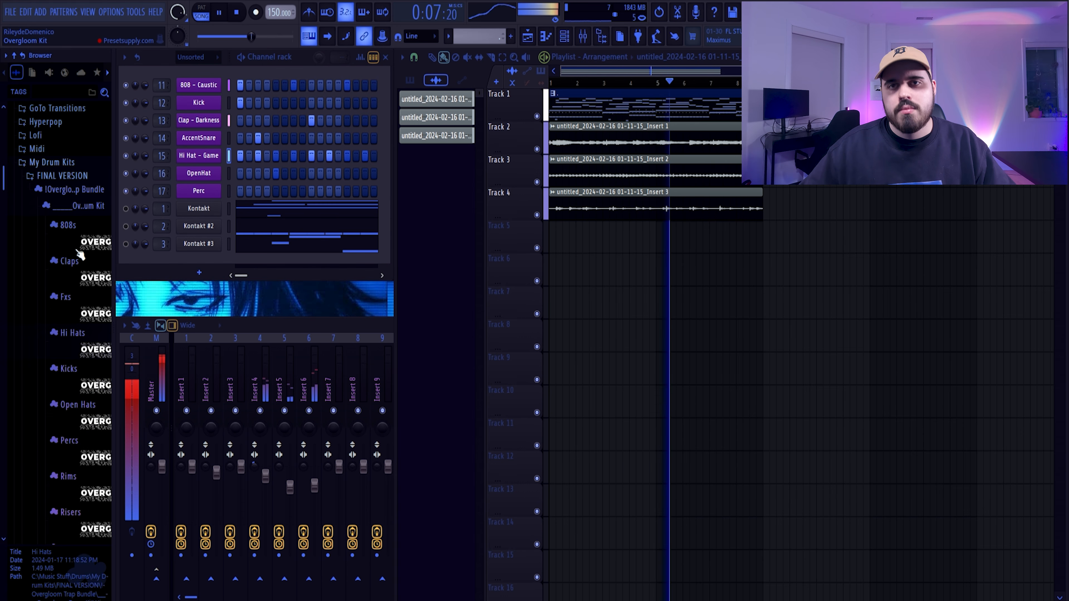
Apply a quick fade out of about 37% to the 808 - Caustic sample and open the piano roll
click(202, 84)
click(252, 253)
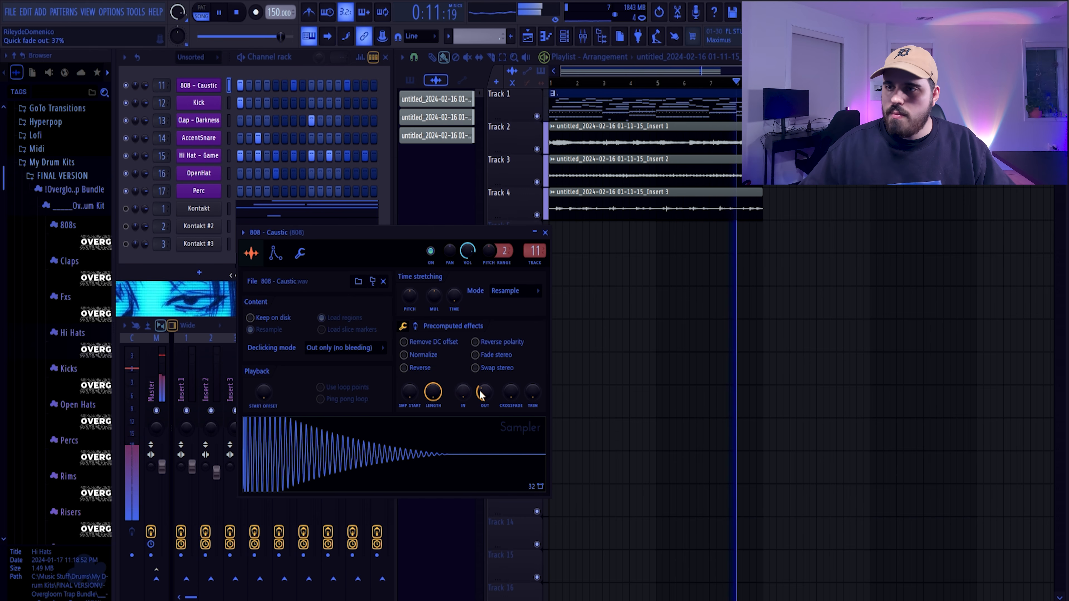
key(F7)
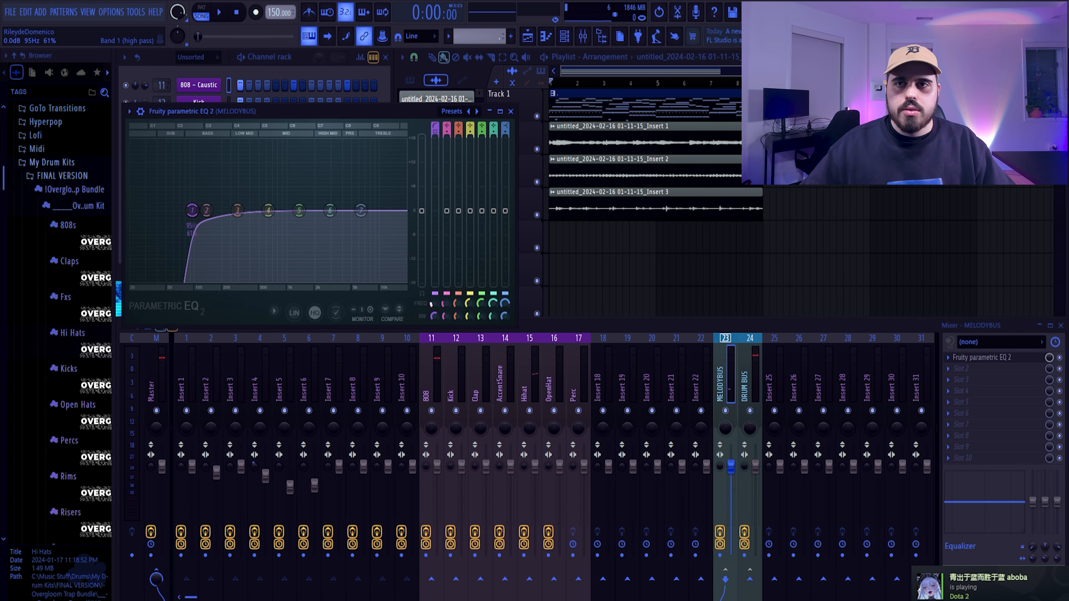
Adjust the band 1 high-pass cutoff to about 95 Hz in the MELODYBUS Fruity Parametric EQ 2, and close the EQ
drag(192, 210, 194, 210)
mouse_move(363, 116)
mouse_down()
mouse_move(375, 136)
mouse_move(364, 132)
mouse_up()
click(512, 126)
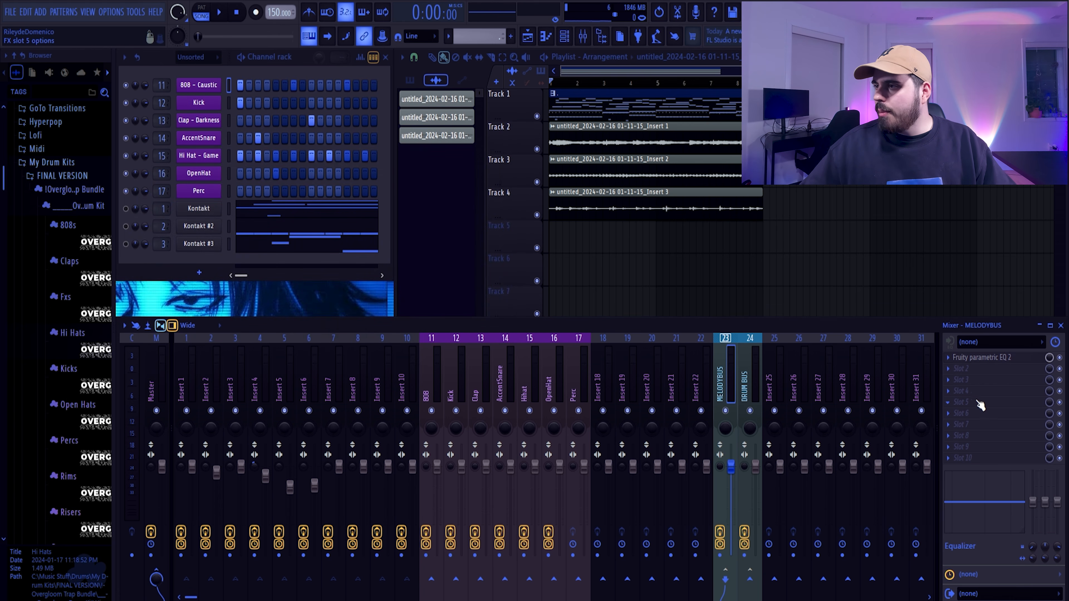
Load UADx LA-2A Tube Compressor into slot 5 of MELODYBUS and set its gain to about 23 during playback
click(975, 401)
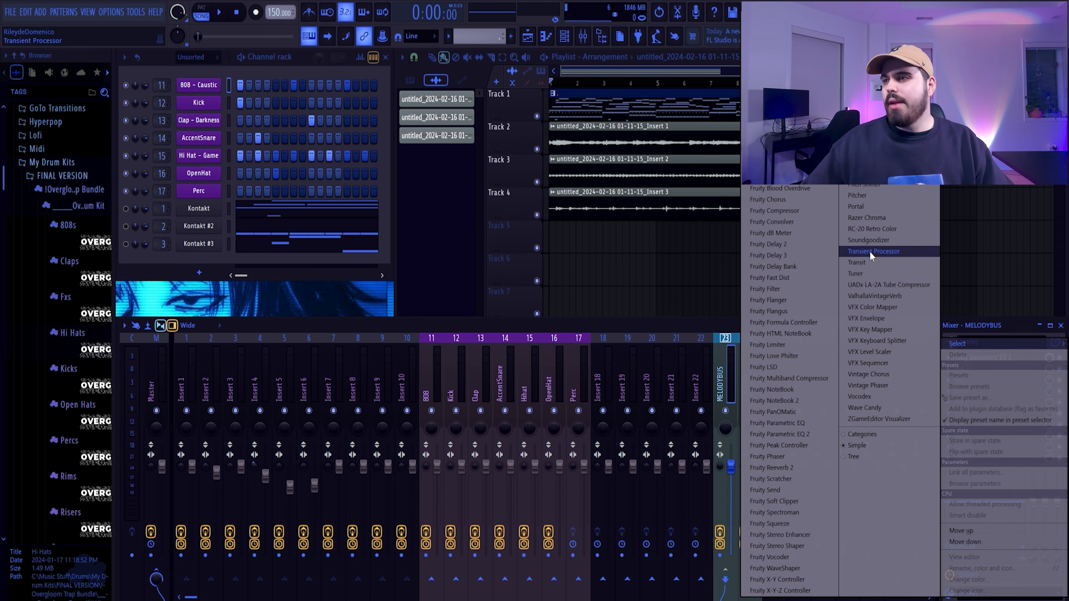
click(883, 285)
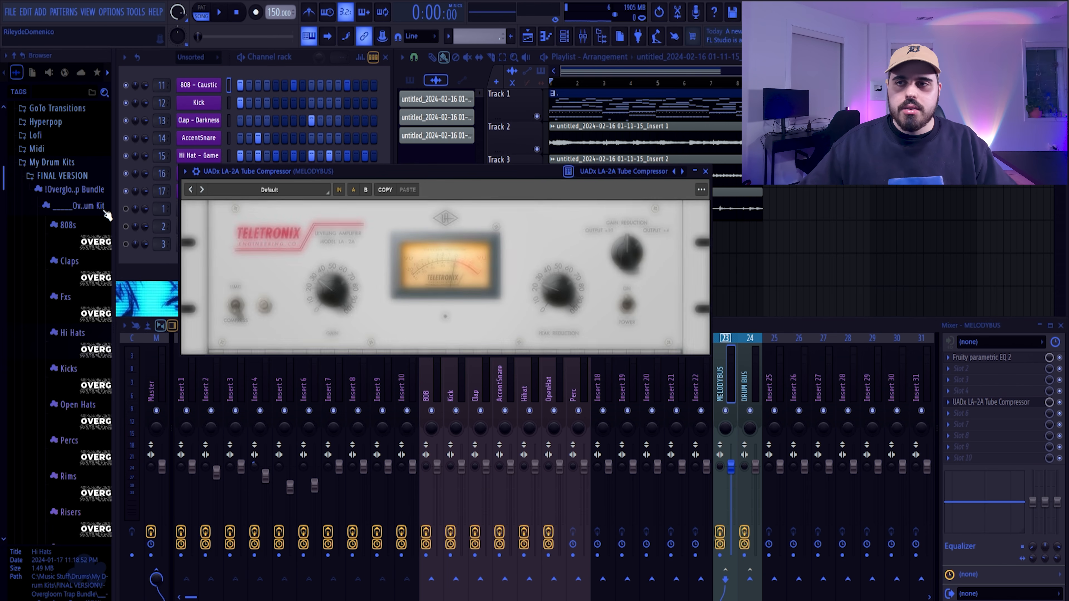
key(space)
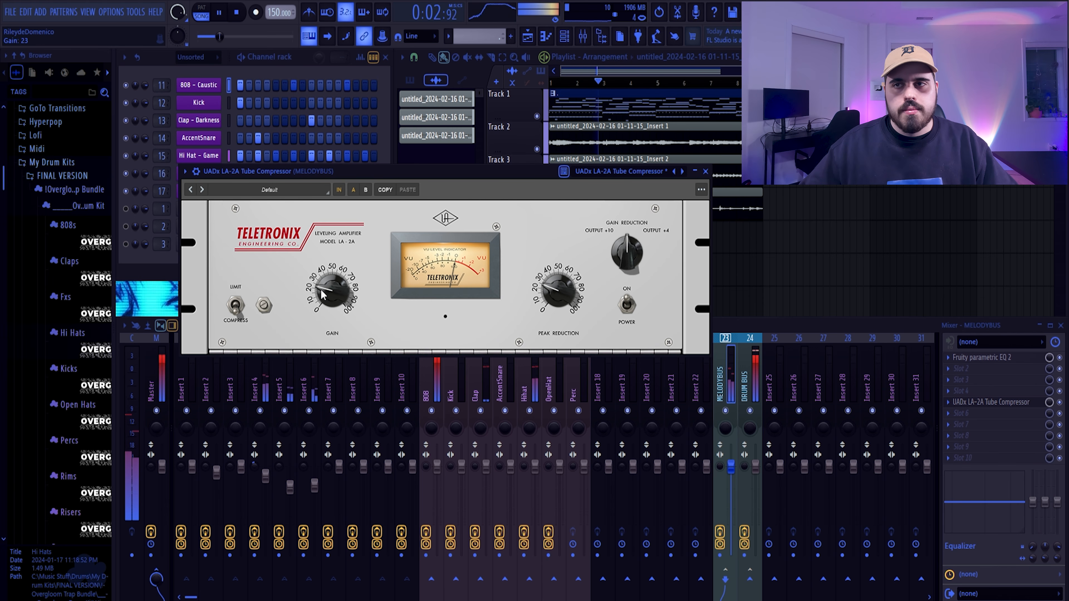
click(705, 172)
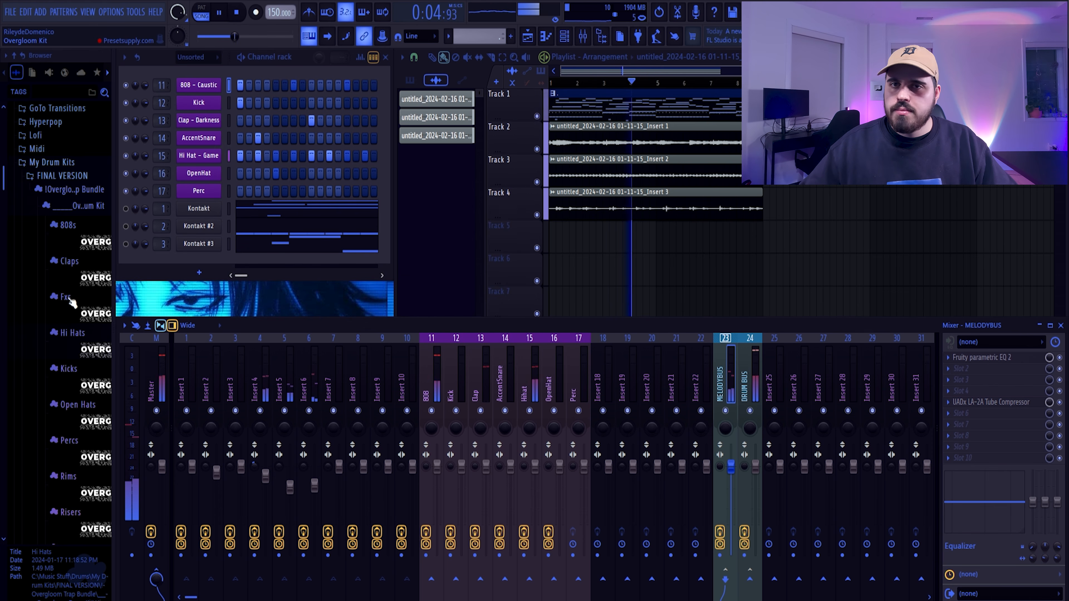
Replace the OpenHat channel's sample with the open hat directly below Curse in the drum kit's Open Hats folder
scroll(72, 304, down, 2)
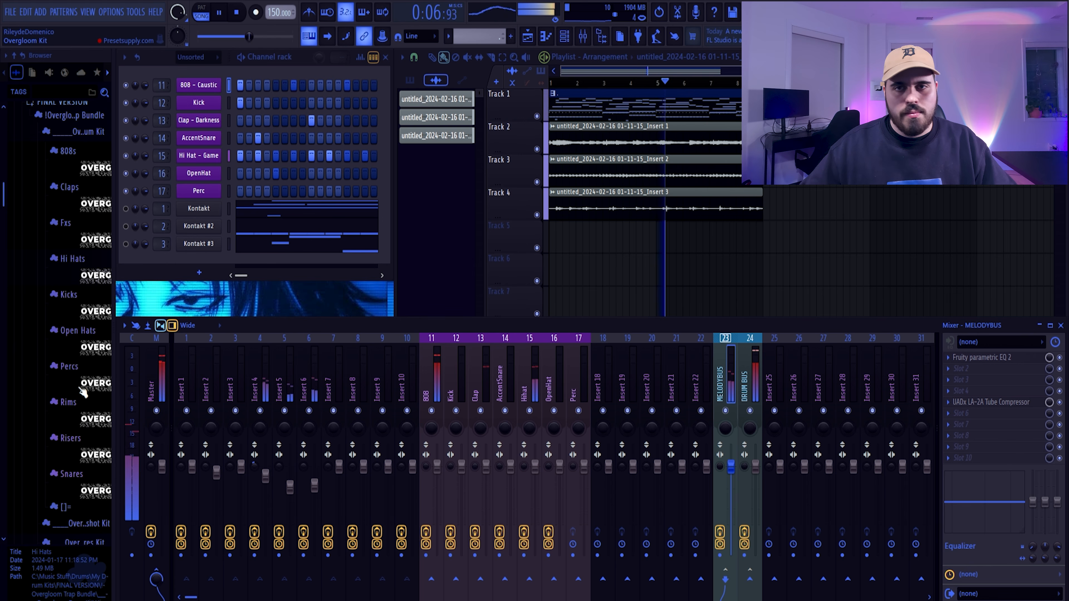
click(78, 330)
click(79, 476)
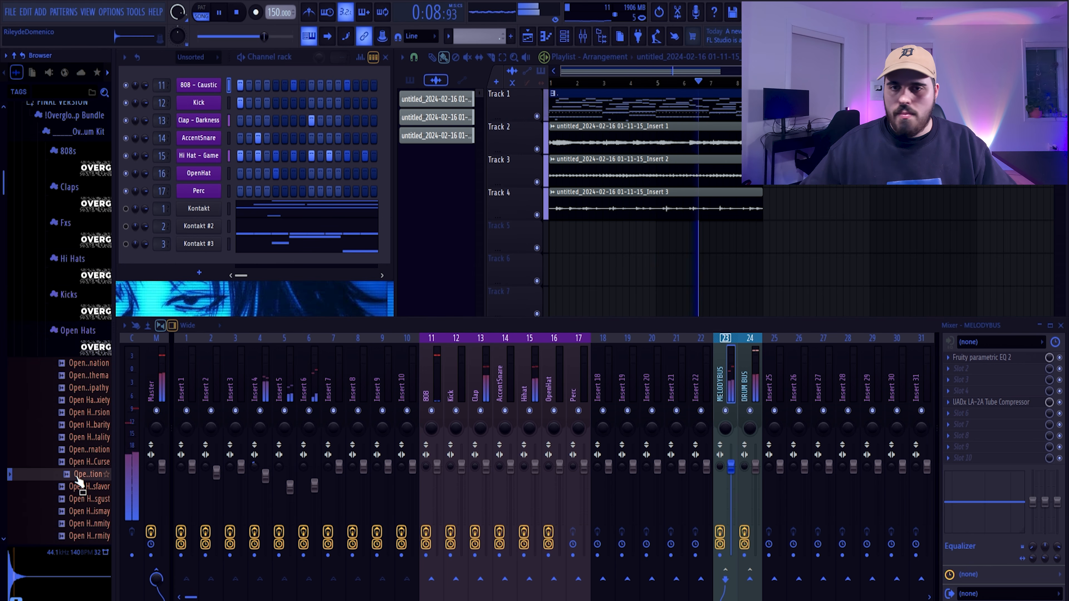
click(86, 330)
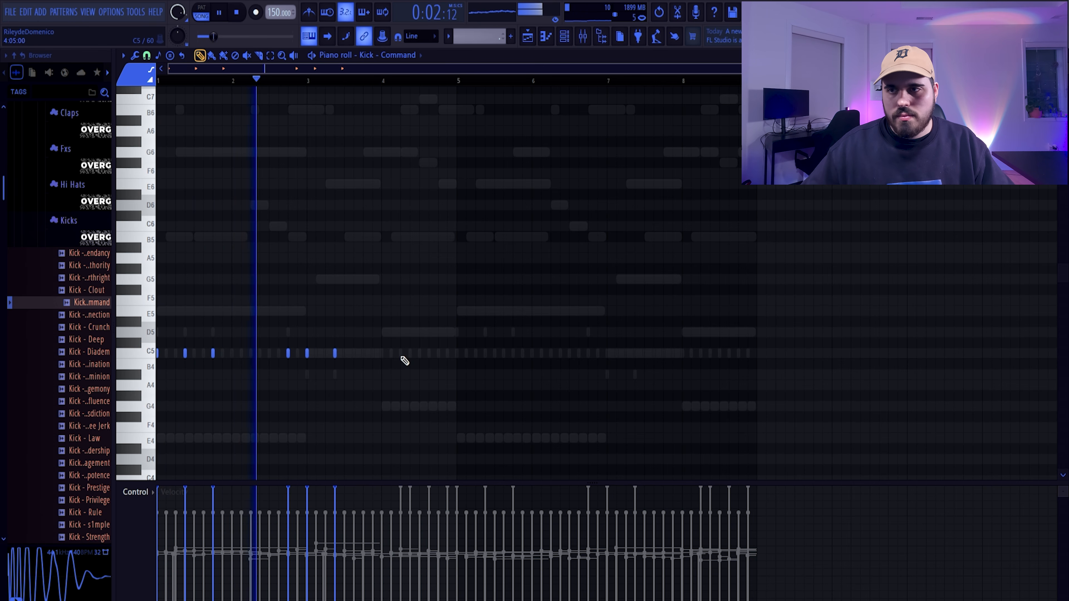
Add kick notes on C5 at steps 5, 11 and 15 of bar 4, and select the whole four-bar kick pattern
click(401, 358)
click(429, 360)
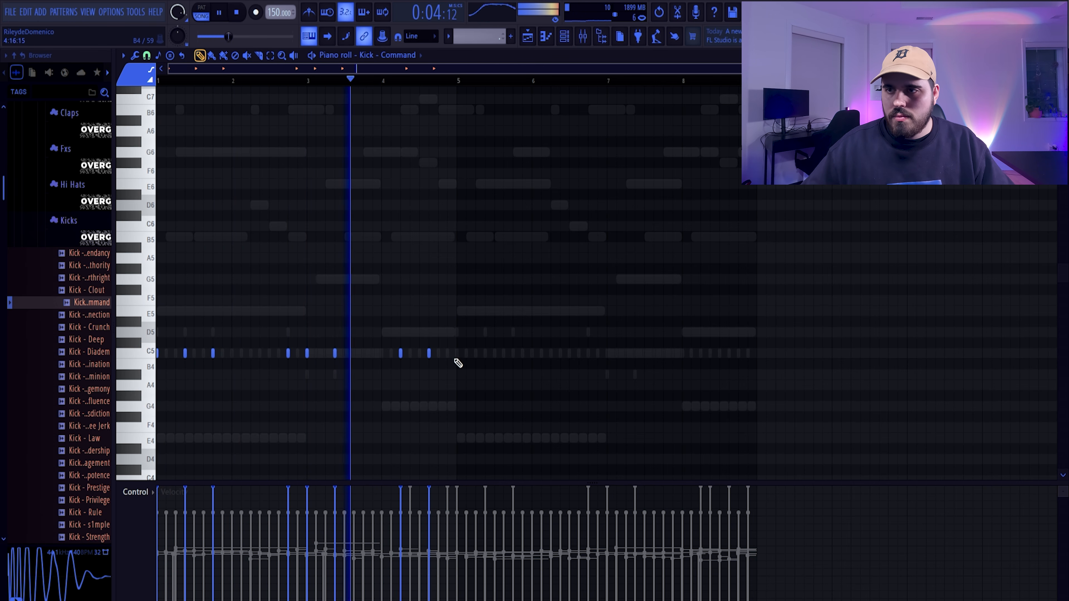
click(448, 359)
key(ctrl+a)
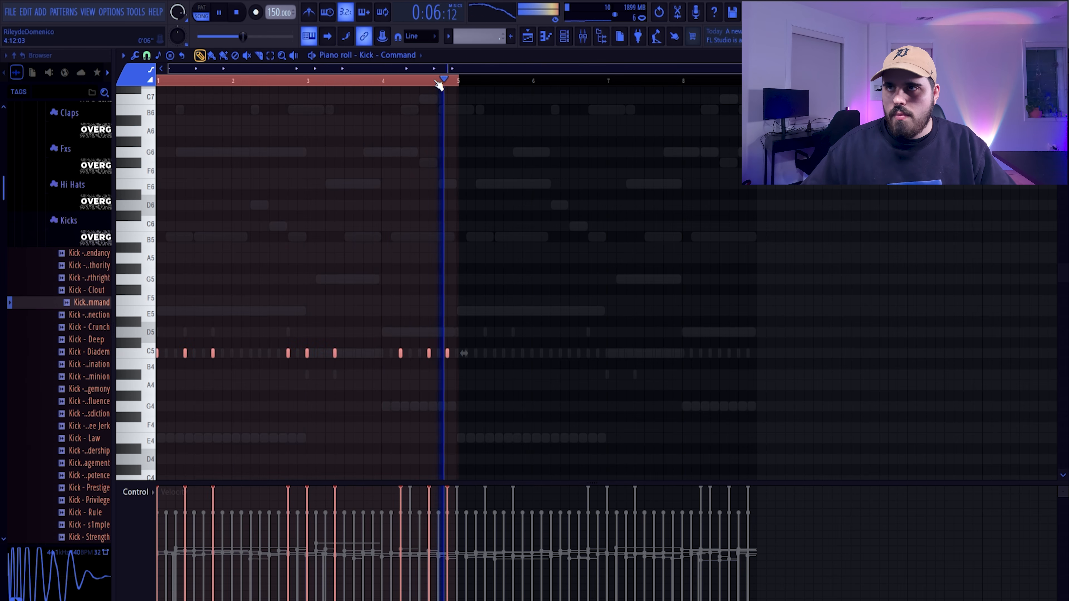